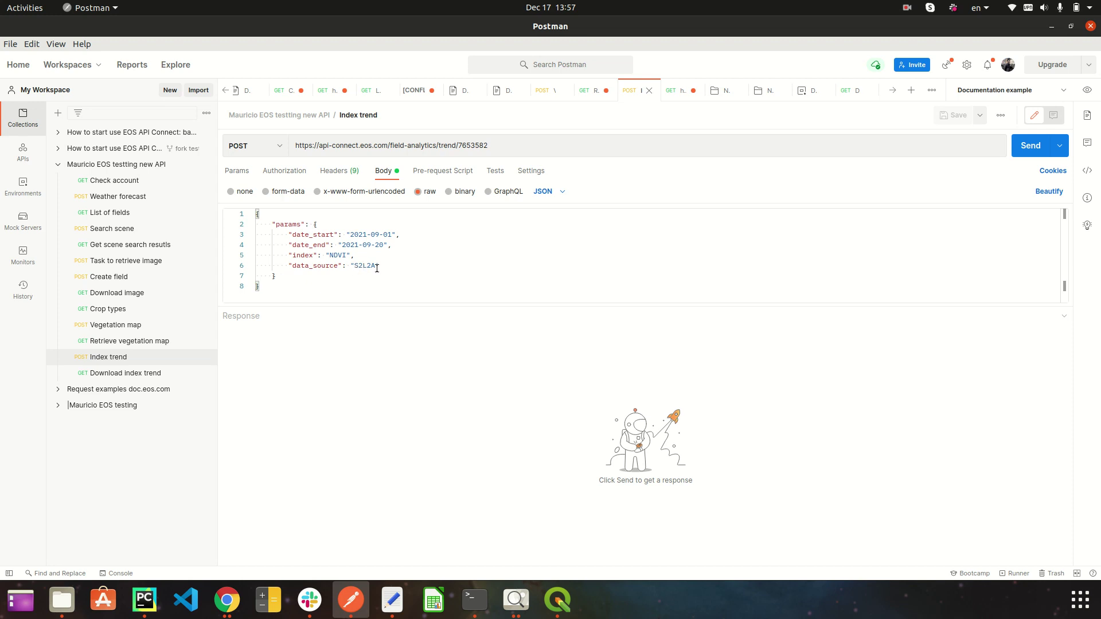
Check the x-api-key header on the Index trend request, then return to its NDVI JSON body.
left_click(339, 174)
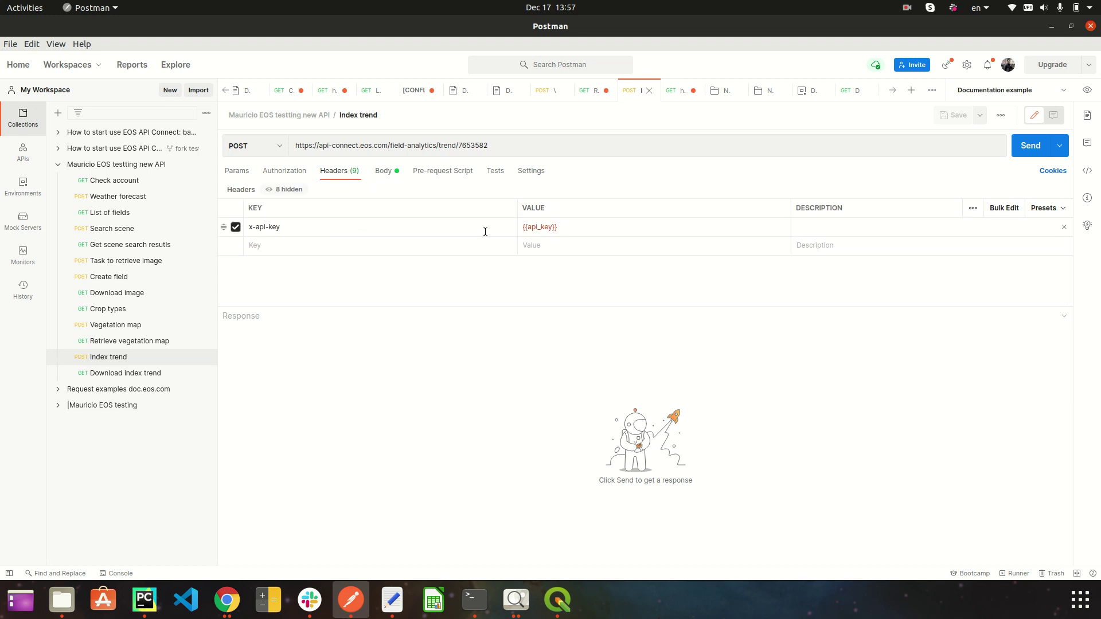
left_click(379, 172)
Send the NDVI trend request and view the 201 Created per-date NDVI statistics response.
left_click(1032, 151)
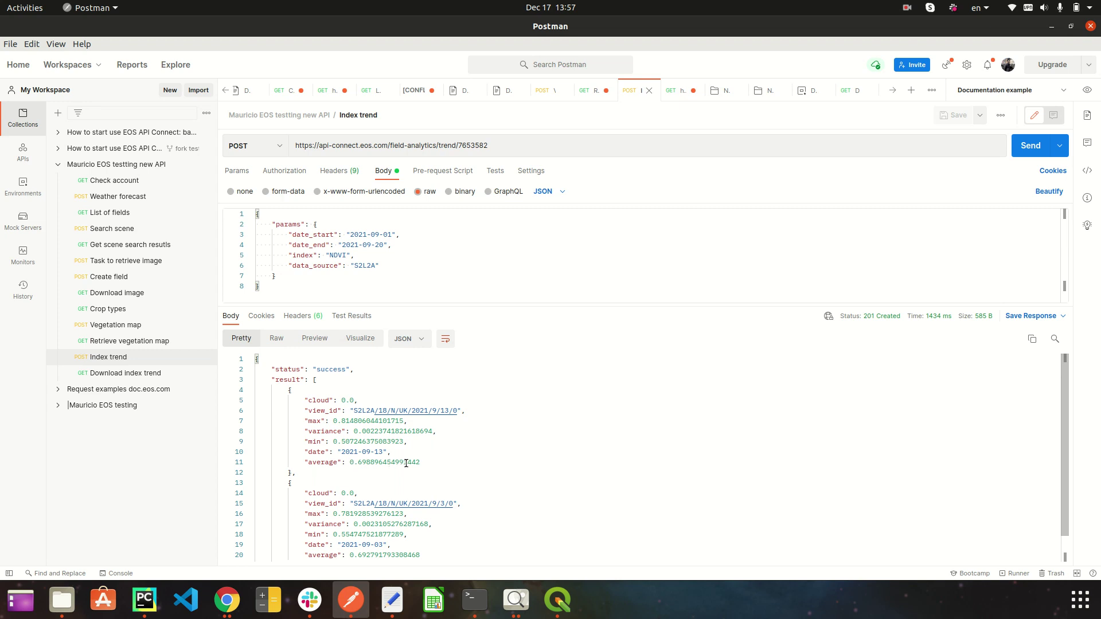
left_click(911, 10)
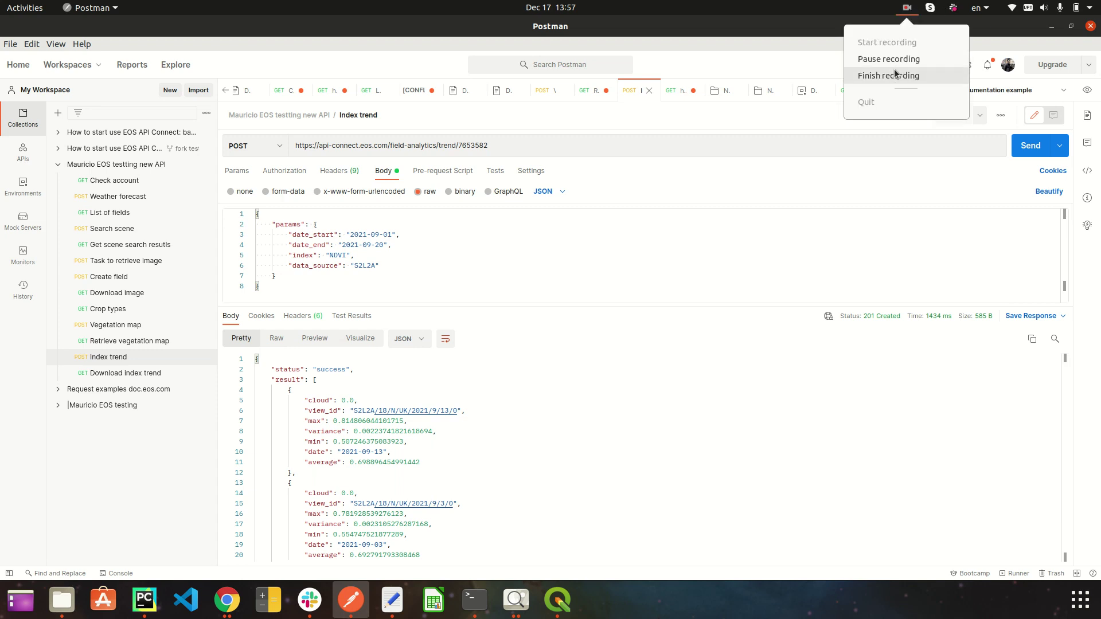